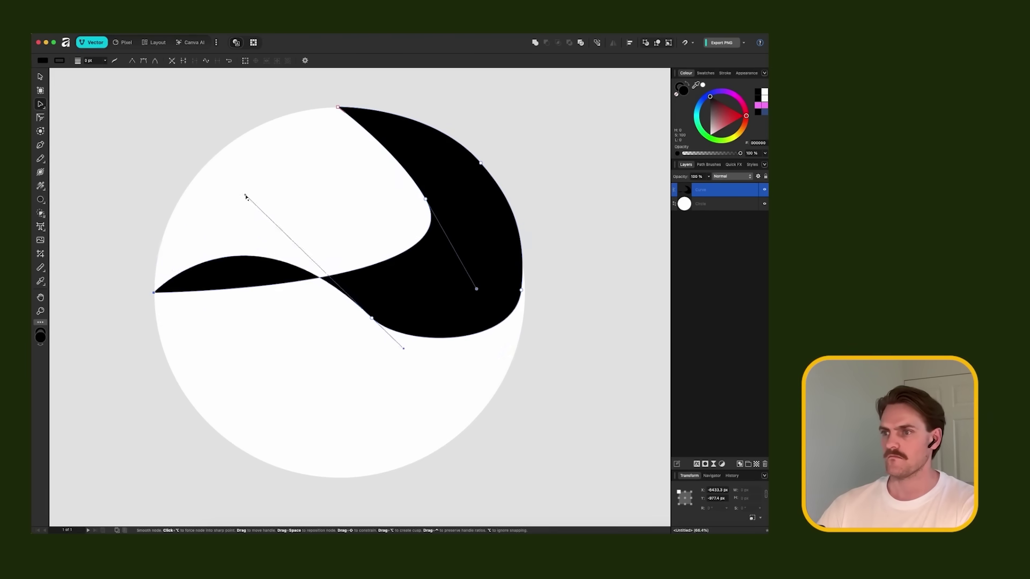
- Reshape the black shape into a smooth S-swoosh, pulling its top point left
drag(246, 197, 448, 268)
drag(512, 278, 525, 253)
drag(337, 107, 307, 108)
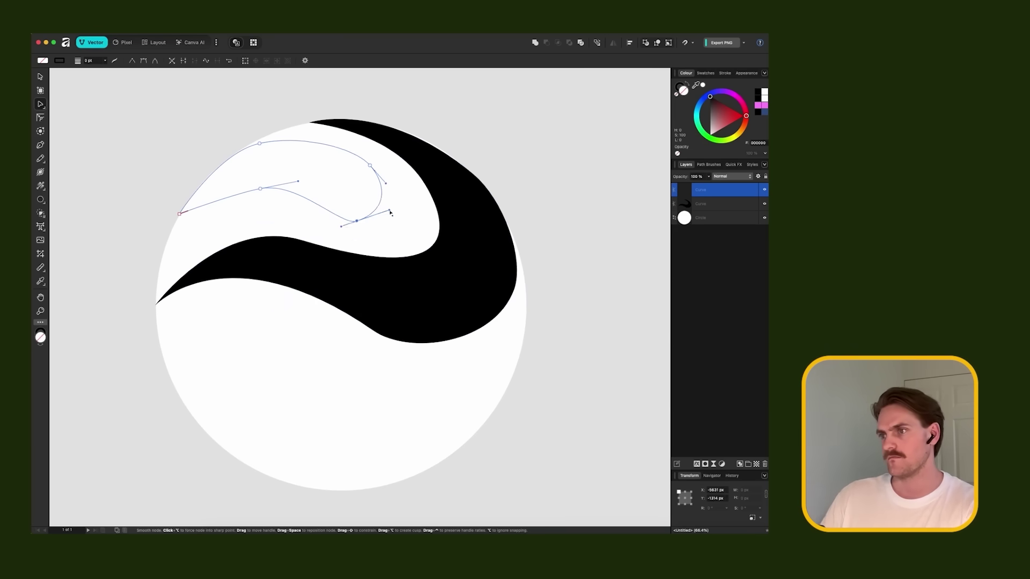
- Add a smaller black-filled swoosh above it, nudge it up-right, then switch to Illustrator
key(v)
click(120, 120)
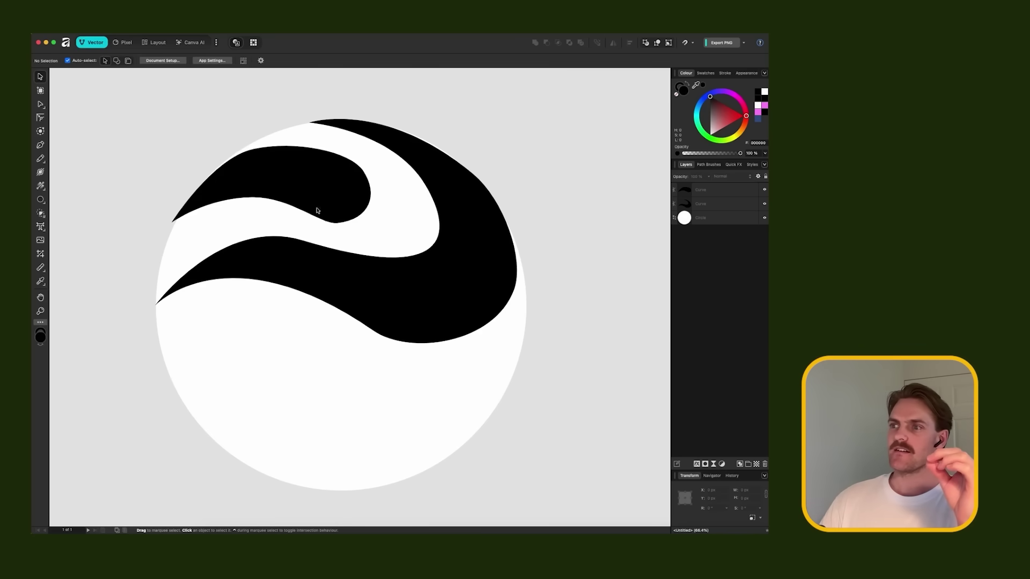
drag(317, 211, 328, 205)
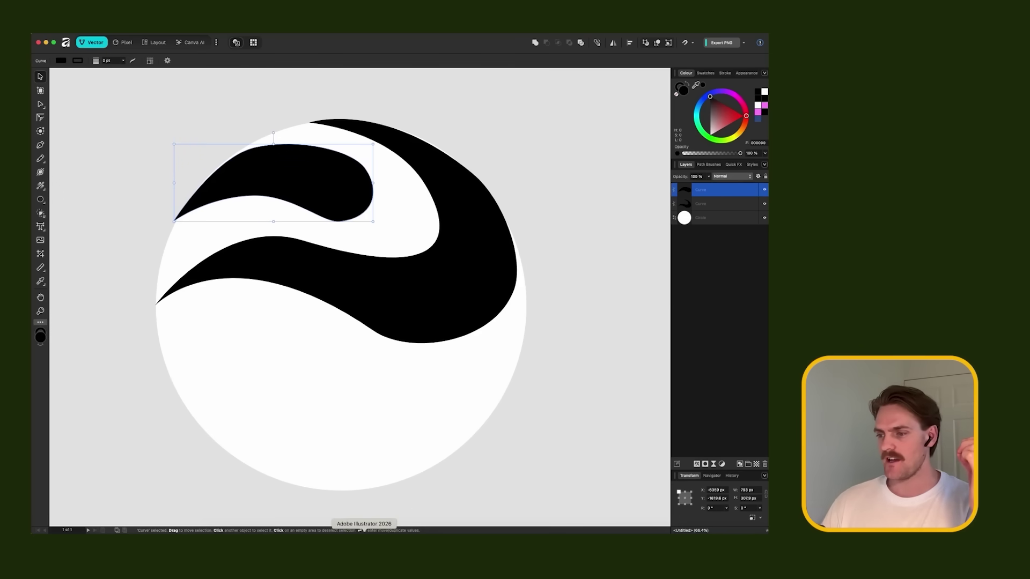
click(364, 528)
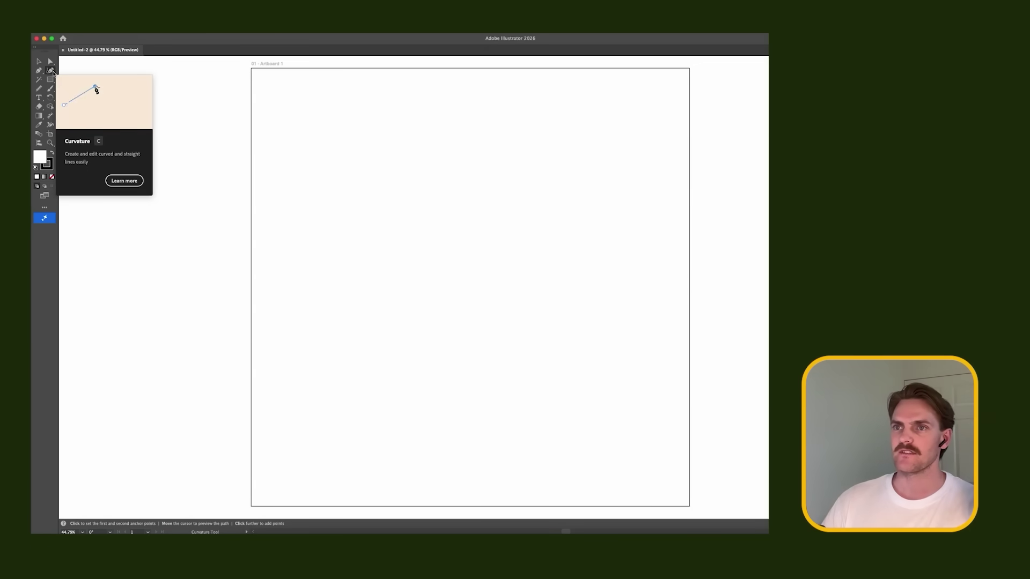
- Draw a three-anchor curved arc down the left side of the blank artboard
click(379, 127)
click(314, 177)
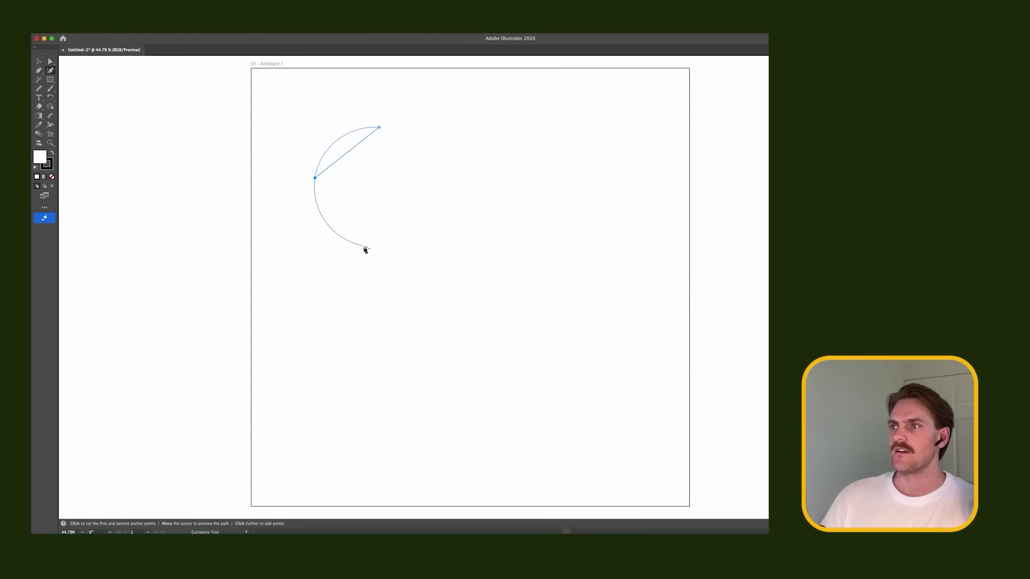
click(365, 247)
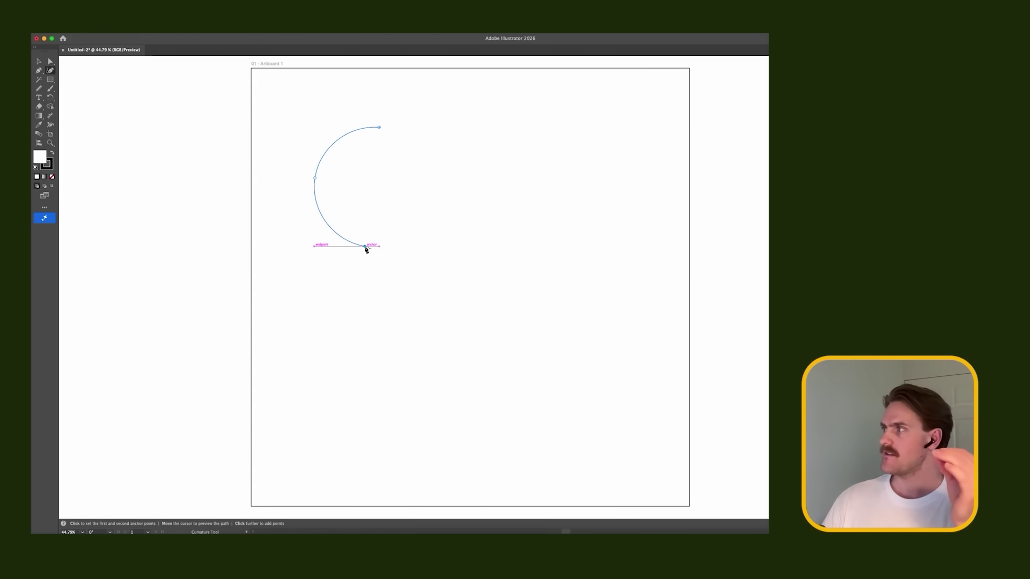
- Search Google for 'curvature tool affinity'
click(447, 172)
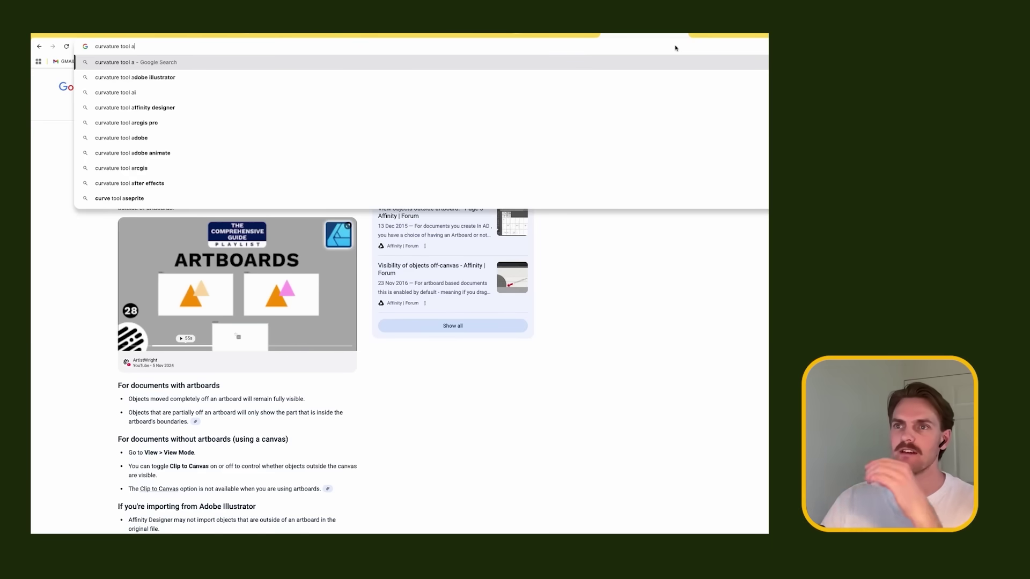
text(ffinity)
key(Return)
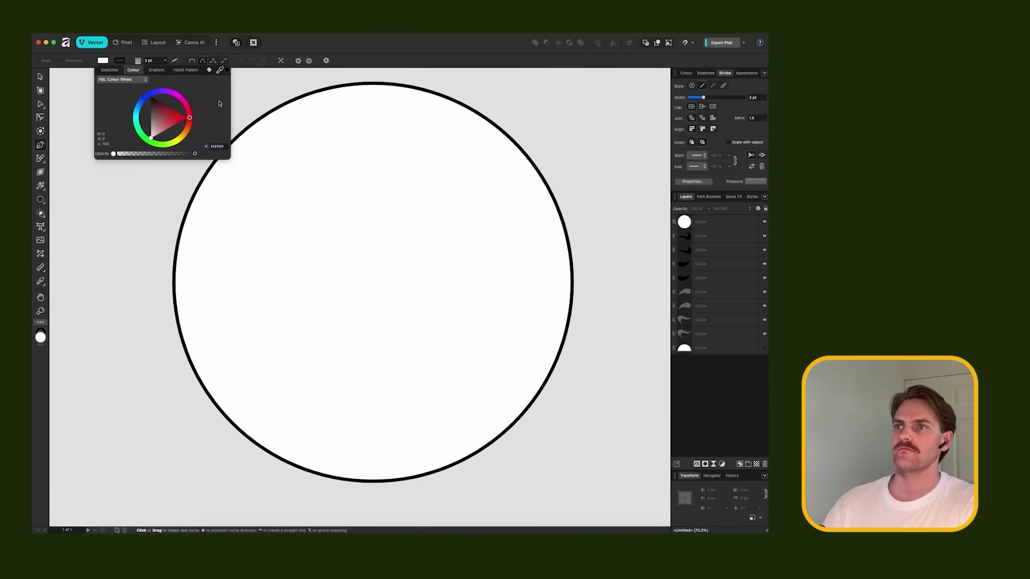
- Draw a closed, wavy Pen-tool stripe shape across the outlined white circle
click(183, 242)
click(306, 184)
click(397, 261)
click(524, 272)
click(459, 108)
click(482, 208)
click(182, 243)
drag(703, 97, 702, 97)
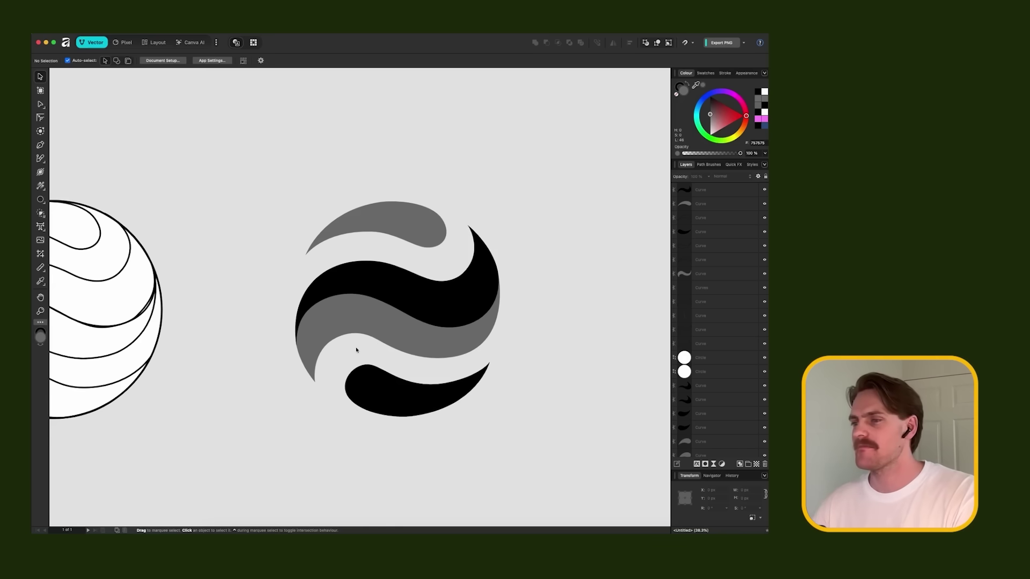
- Cut the thin lower tip off the black wave with the Shape Builder tool
scroll(294, 325, up, 10)
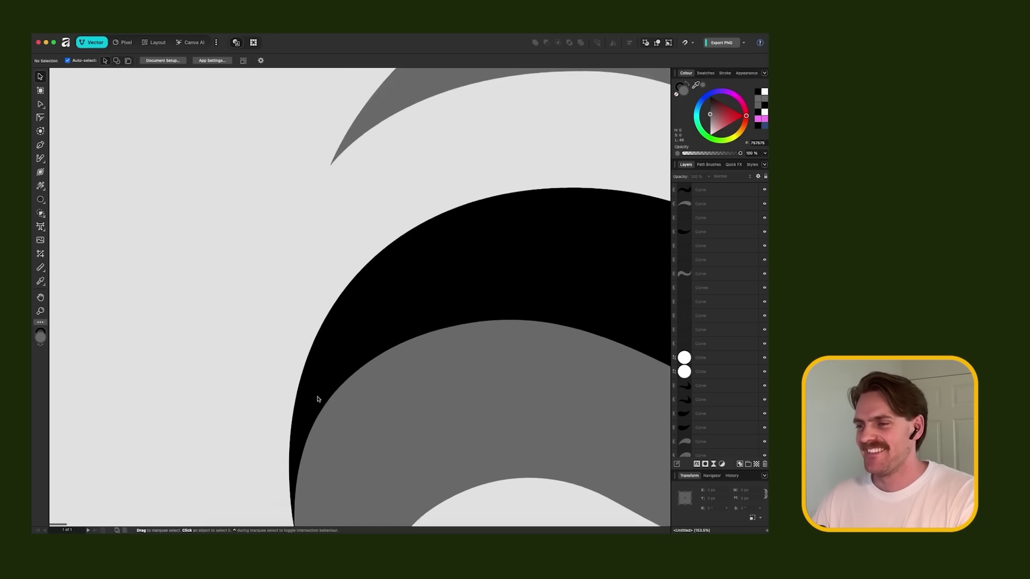
click(294, 352)
scroll(295, 364, up, 12)
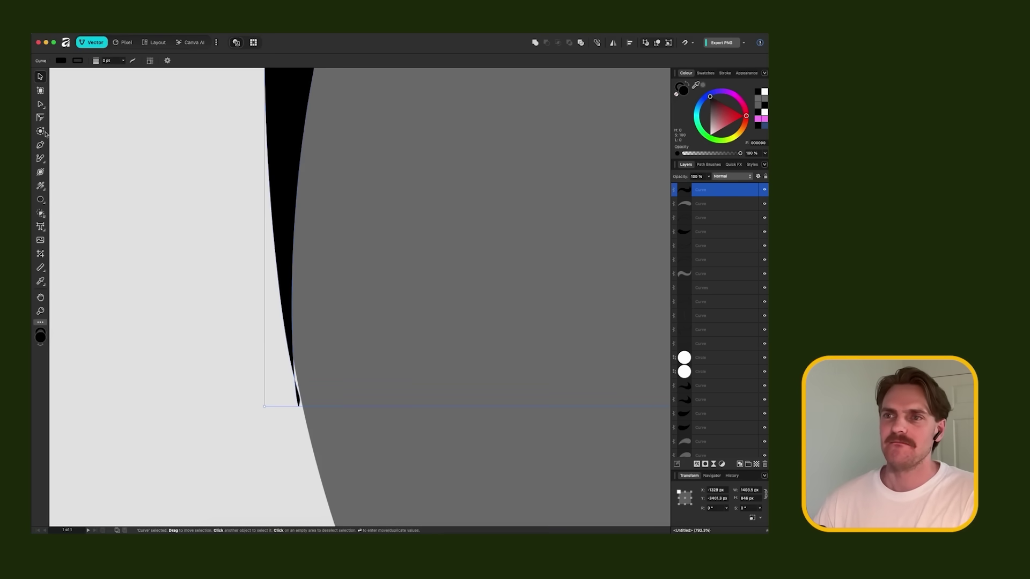
click(41, 214)
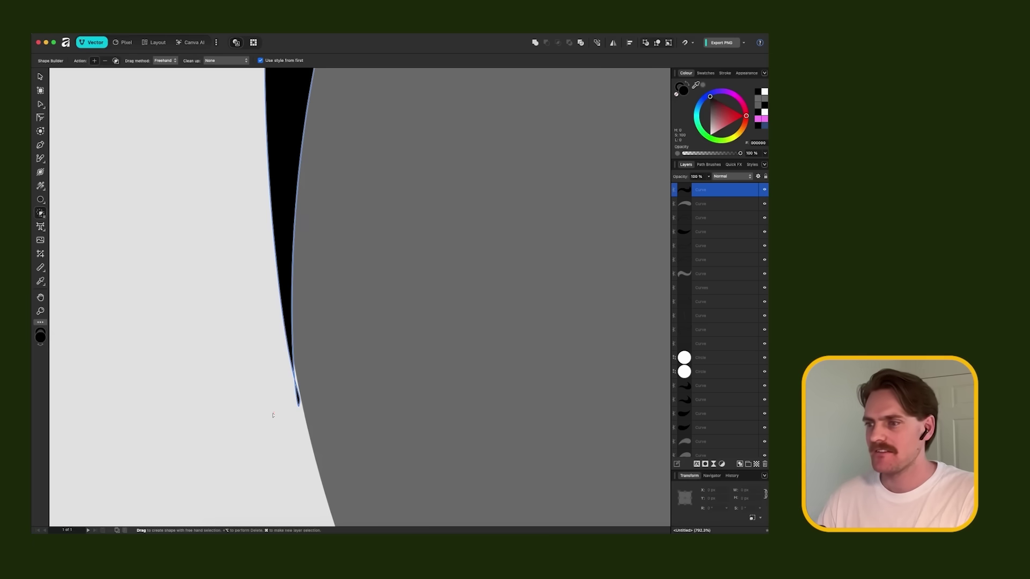
drag(296, 400, 290, 411)
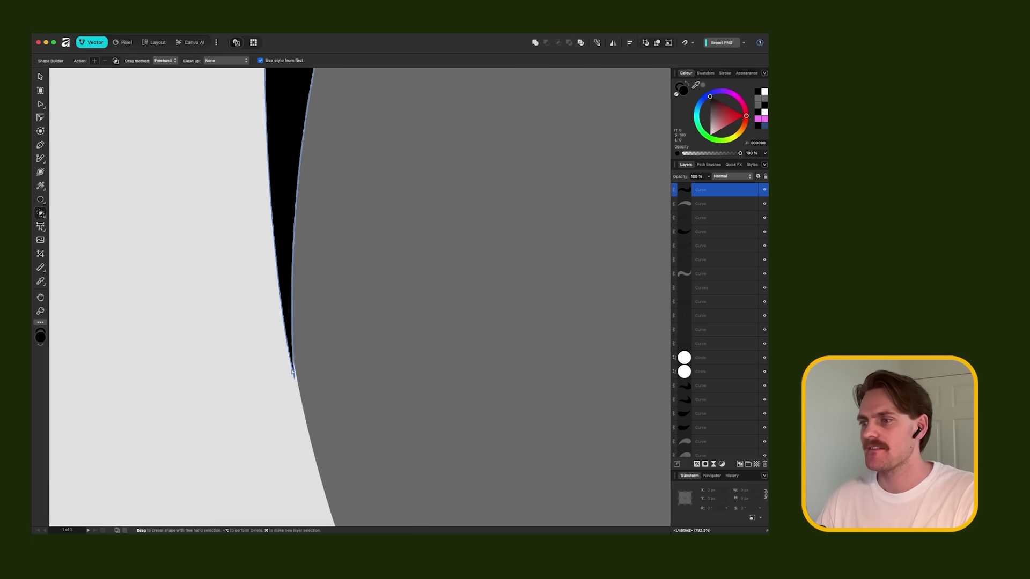
key(v)
key(super+0)
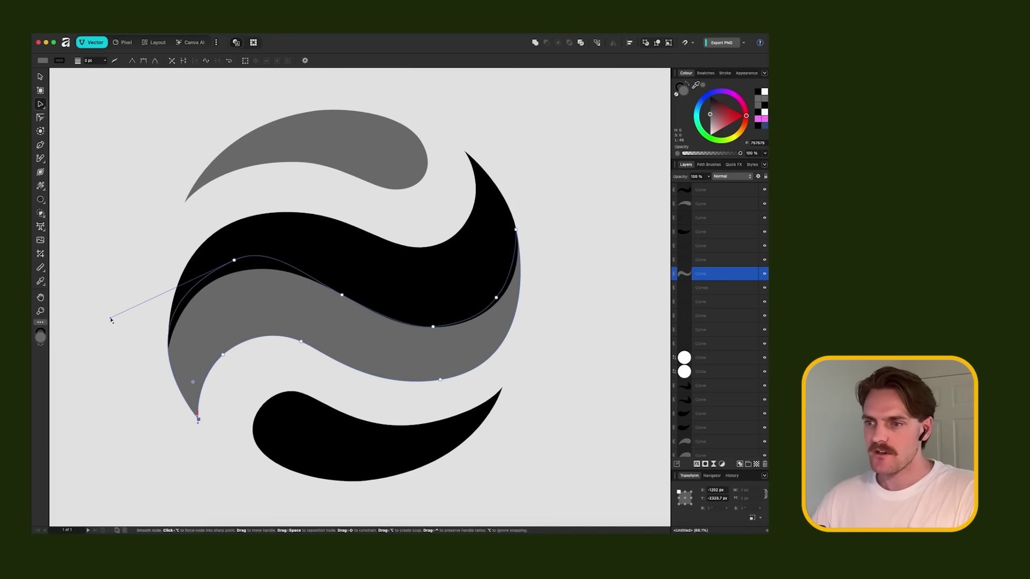
- Adjust the grey wave's curve slightly with the Node tool
drag(111, 319, 114, 319)
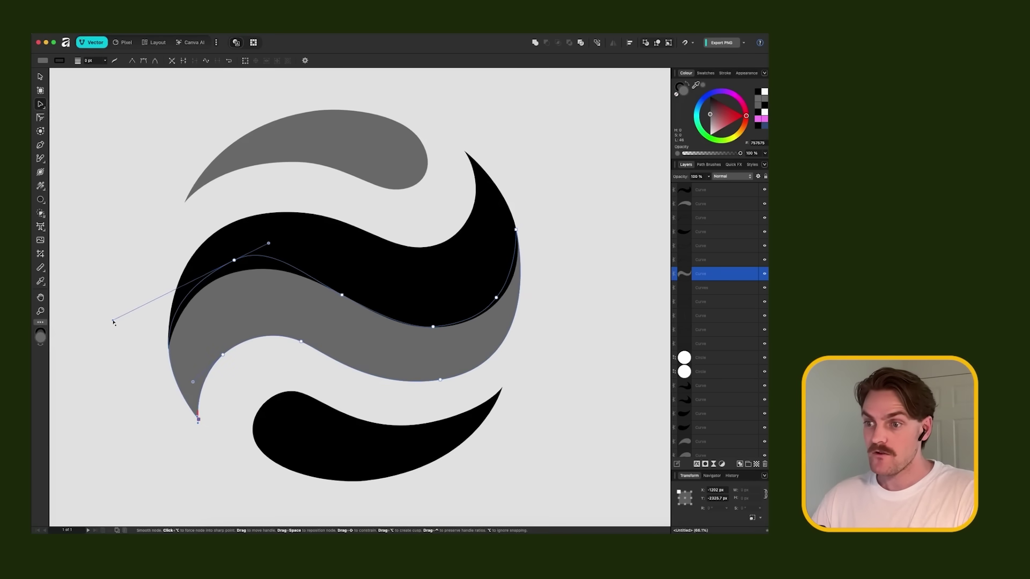
key(v)
click(122, 295)
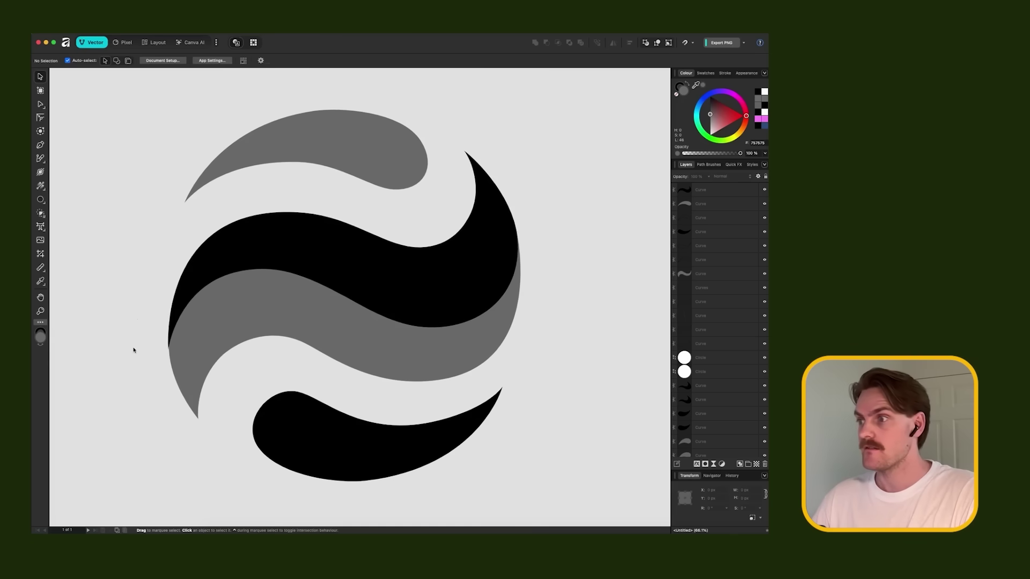
- Reshape the black and grey wave band curves by editing their nodes
scroll(153, 365, down, 3)
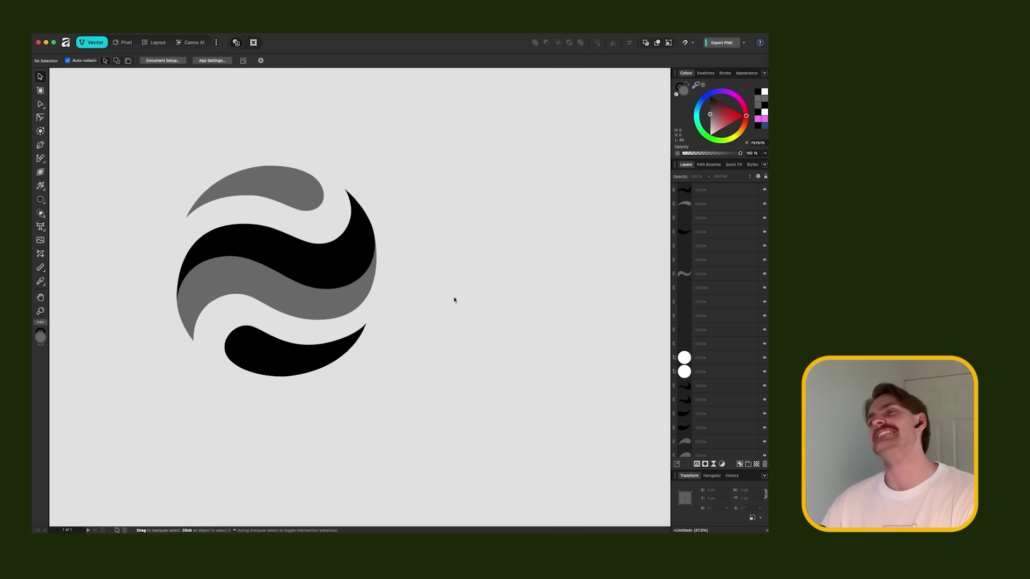
scroll(249, 249, down, 3)
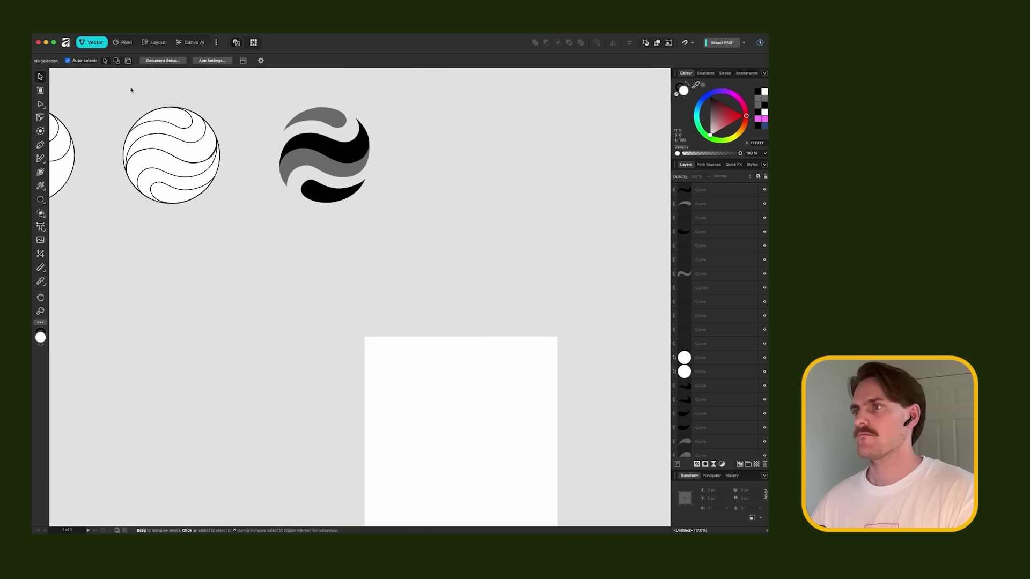
click(487, 134)
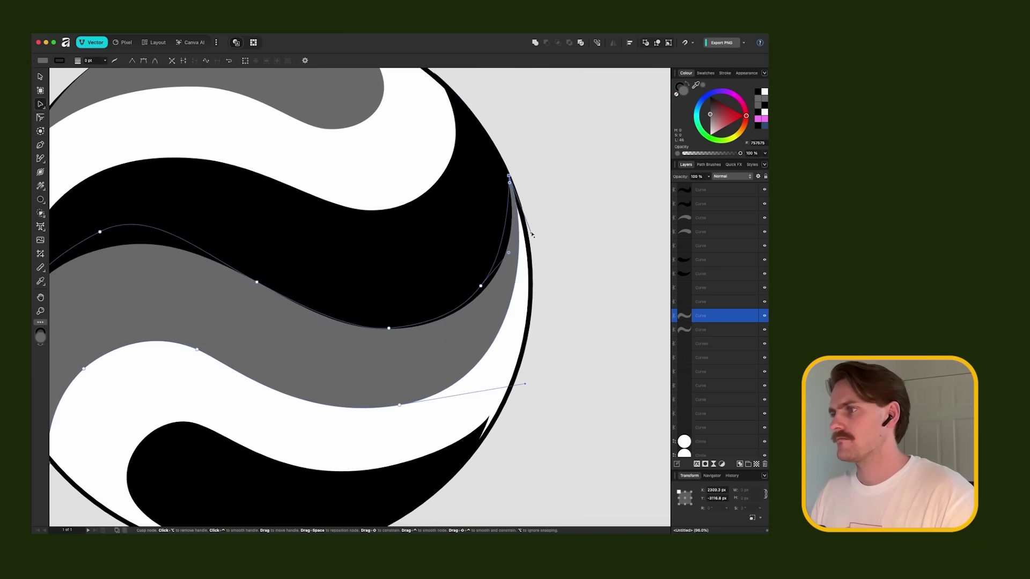
scroll(390, 115, up, 2)
scroll(389, 116, left, 2)
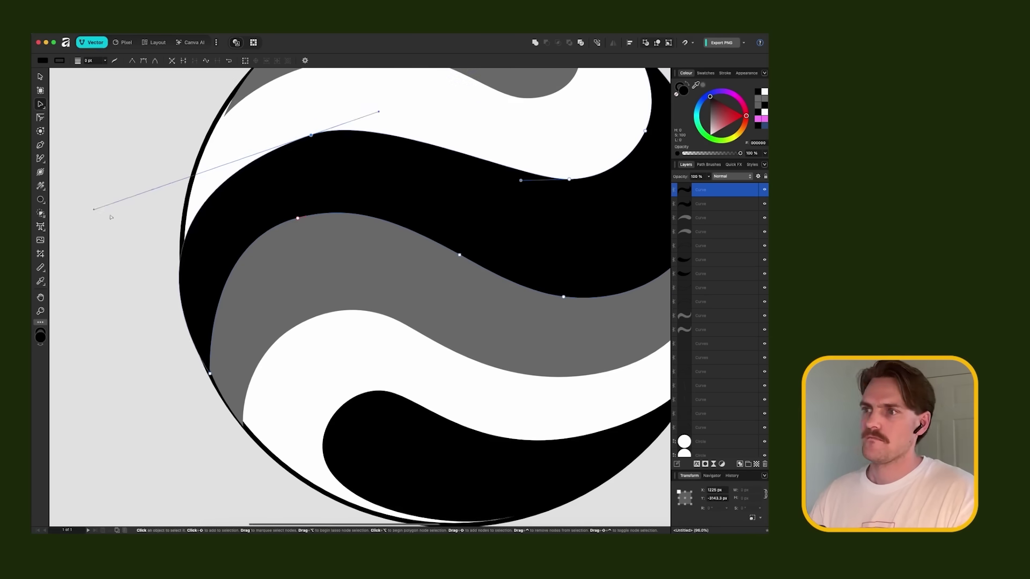
drag(316, 129, 271, 134)
click(581, 192)
scroll(322, 202, down, 2)
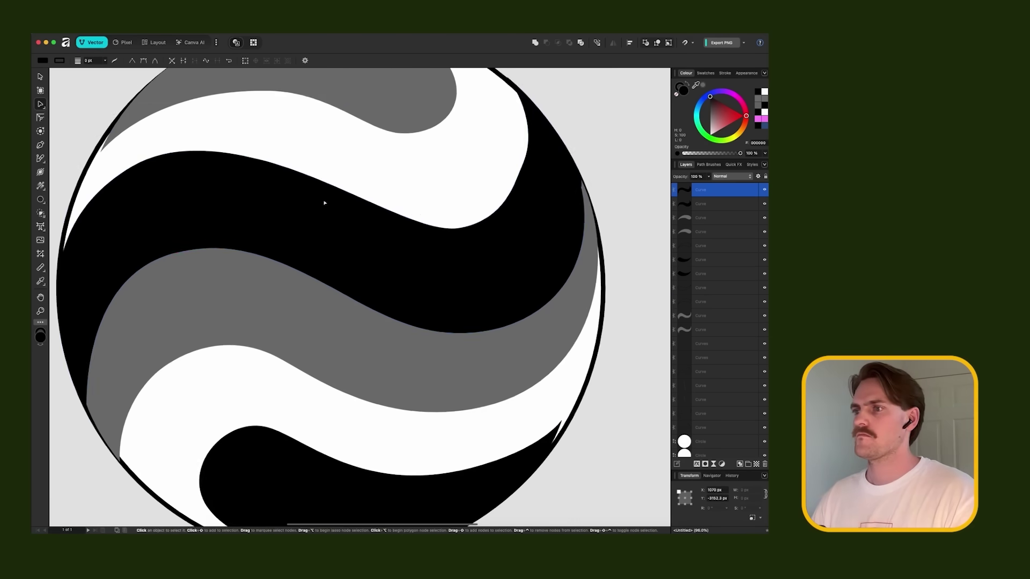
click(494, 189)
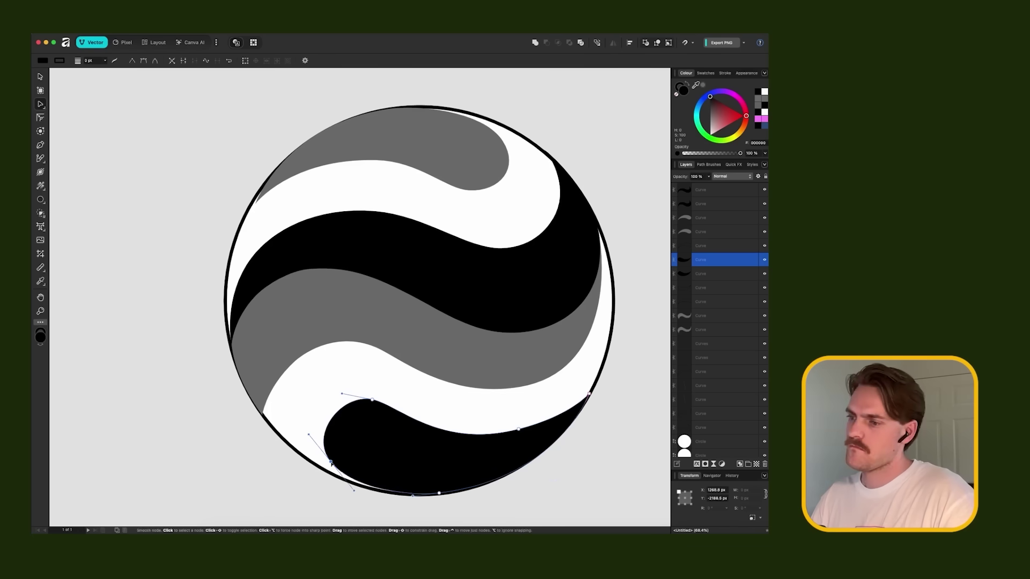
click(520, 161)
scroll(531, 310, down, 1)
click(531, 310)
- Select all logo pieces and place a duplicate of the logo to the right
key(v)
scroll(531, 310, down, 5)
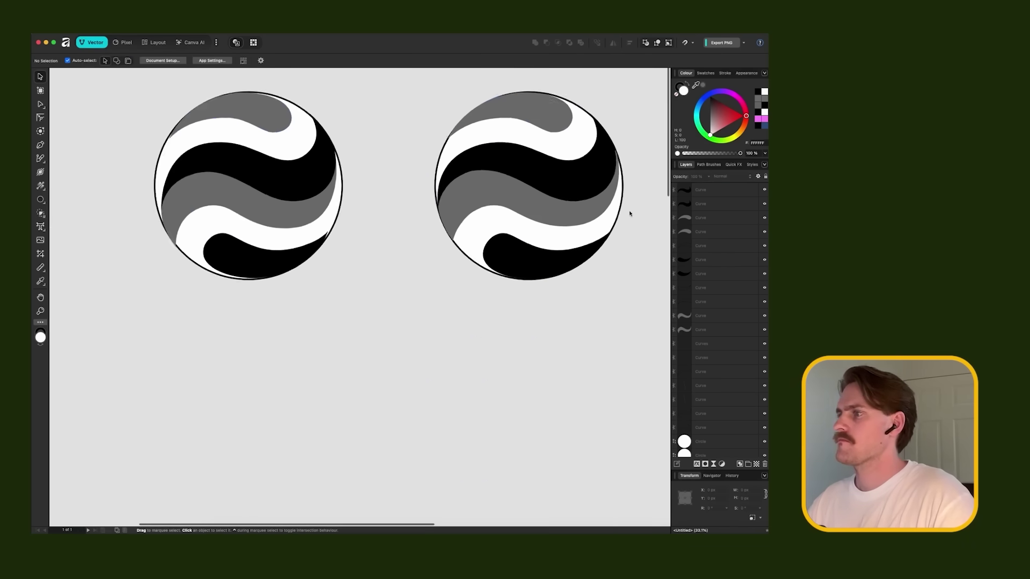
scroll(629, 214, up, 2)
drag(414, 120, 345, 201)
- Delete the copy's white pieces and its outer circle outline
key(Delete)
scroll(345, 201, up, 4)
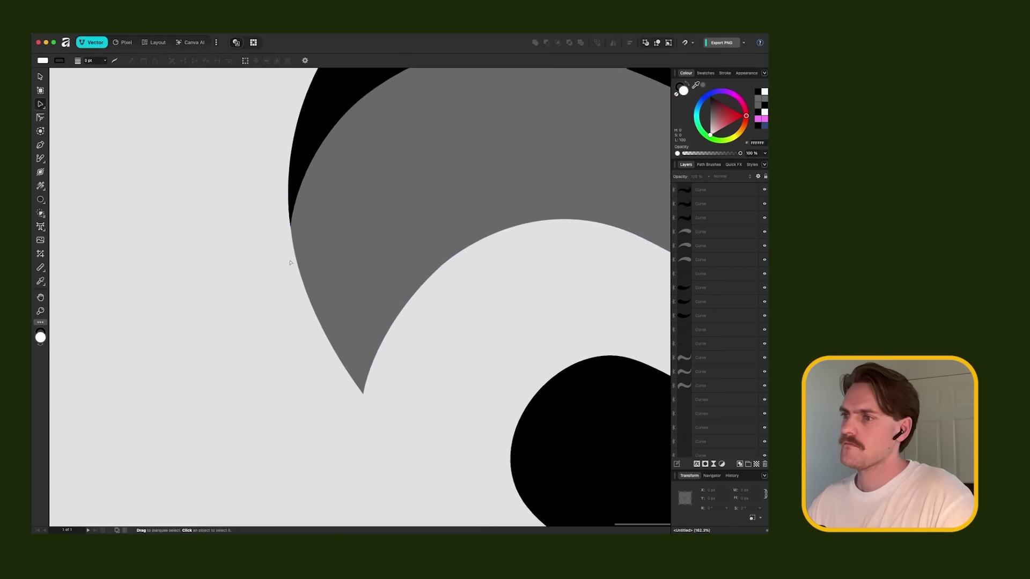
scroll(327, 308, down, 4)
key(a)
scroll(327, 308, up, 3)
key(v)
key(Escape)
scroll(536, 269, down, 5)
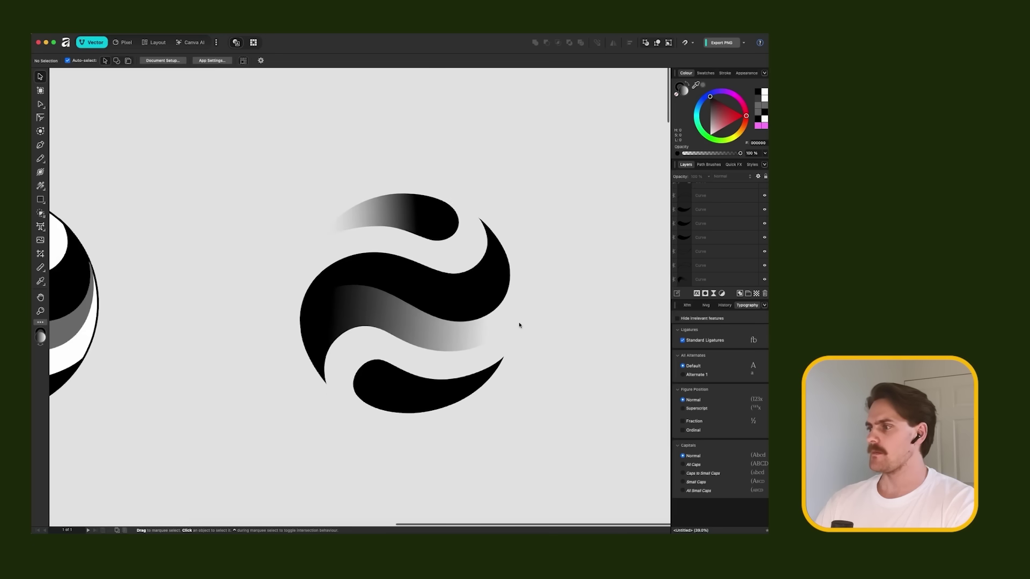
scroll(519, 325, up, 3)
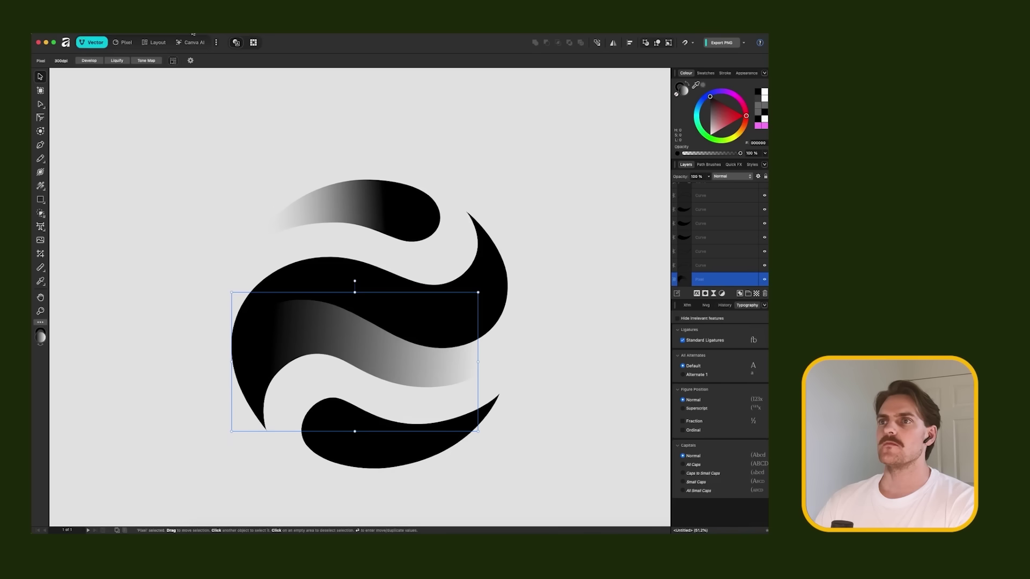
- Apply Add Noise, monochromatic at 100%, to the gradient bands' pixel layer
click(185, 32)
mouse_move(230, 38)
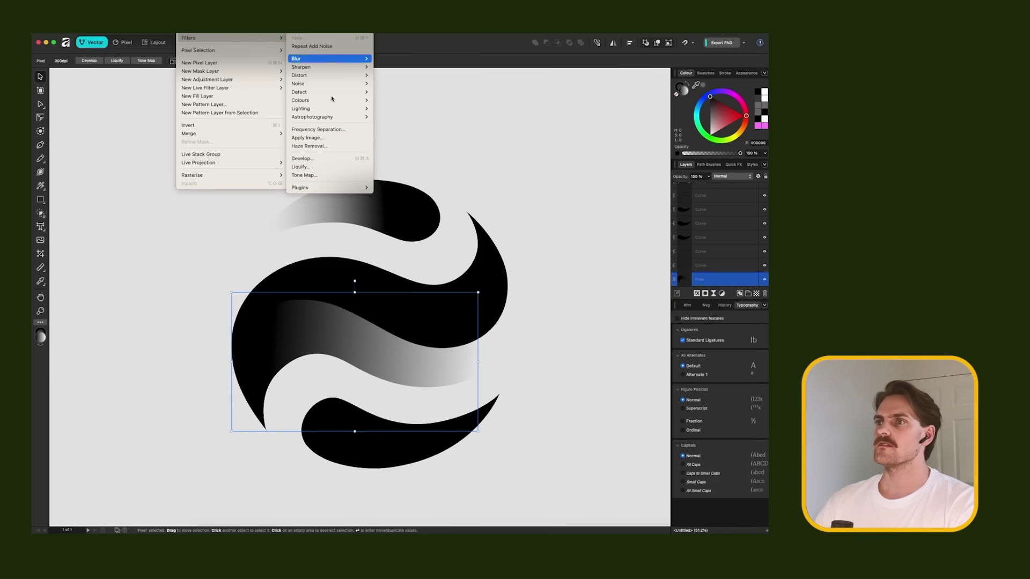
mouse_move(319, 86)
click(394, 89)
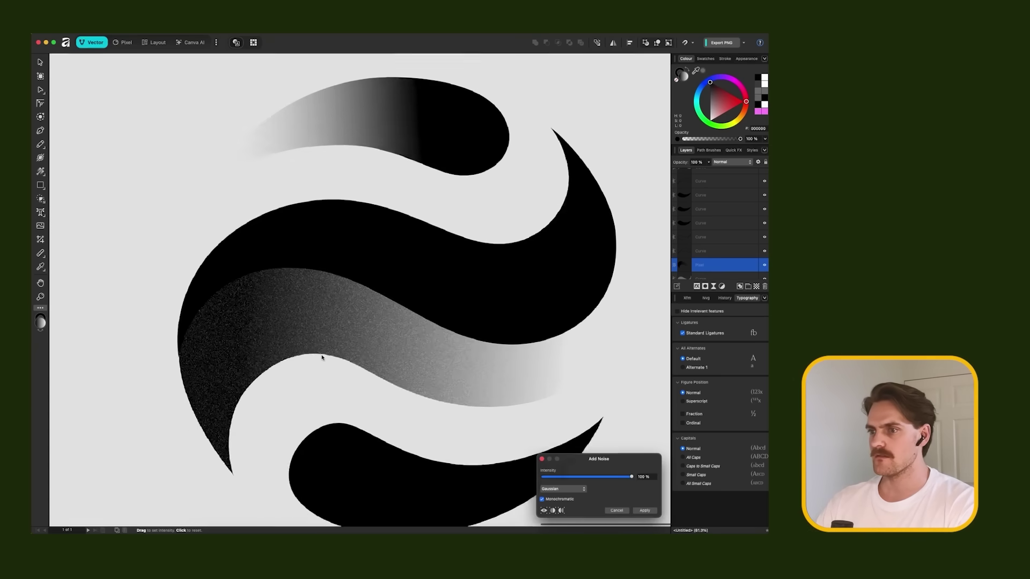
scroll(322, 358, up, 3)
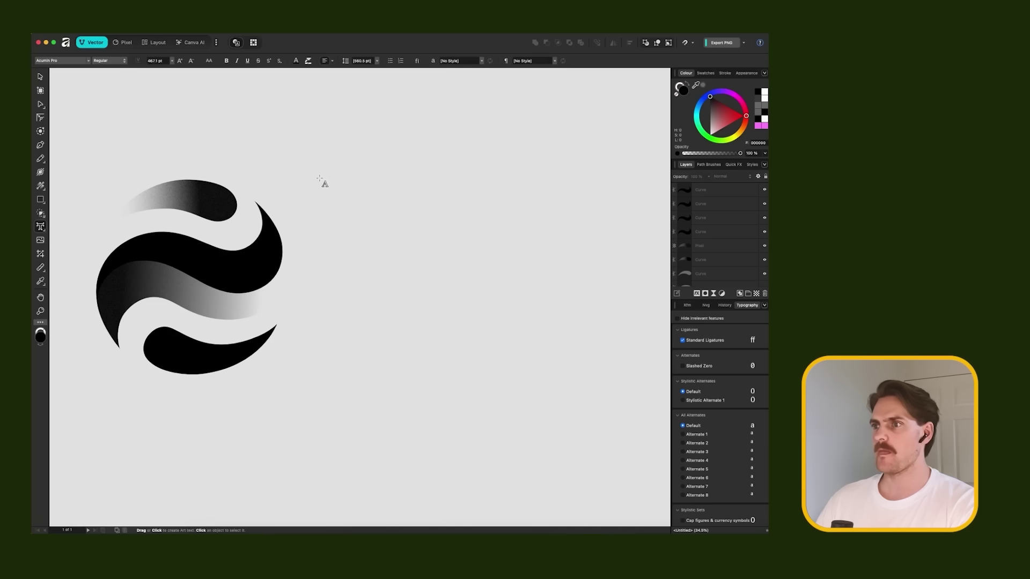
- Create a large Artistic Text frame beside the logo reading 'return' in thin serif
drag(322, 182, 545, 368)
scroll(419, 324, down, 2)
scroll(389, 316, up, 1)
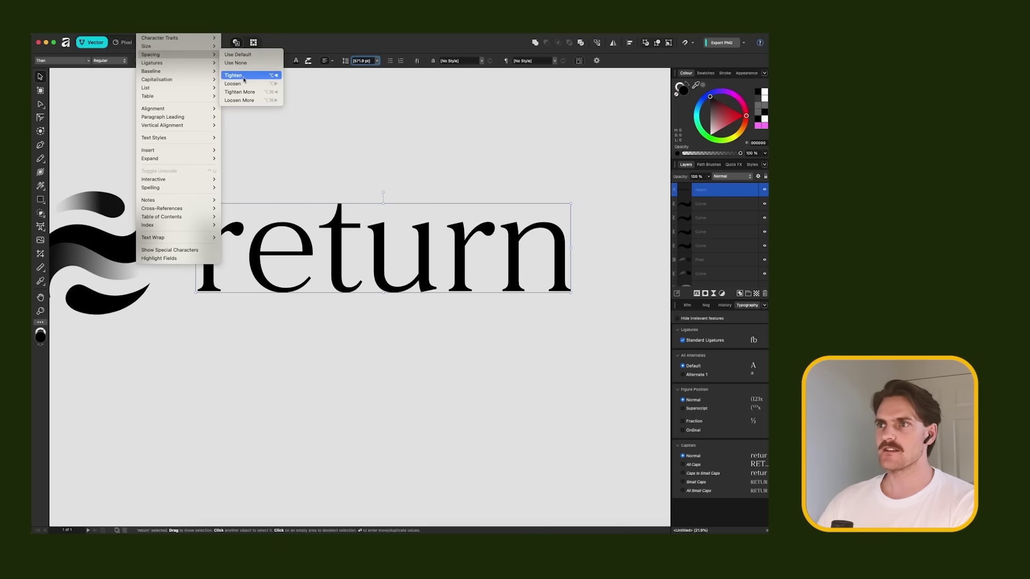
- Tighten the spacing of 'return', convert it to curves, and ungroup into letters
click(244, 79)
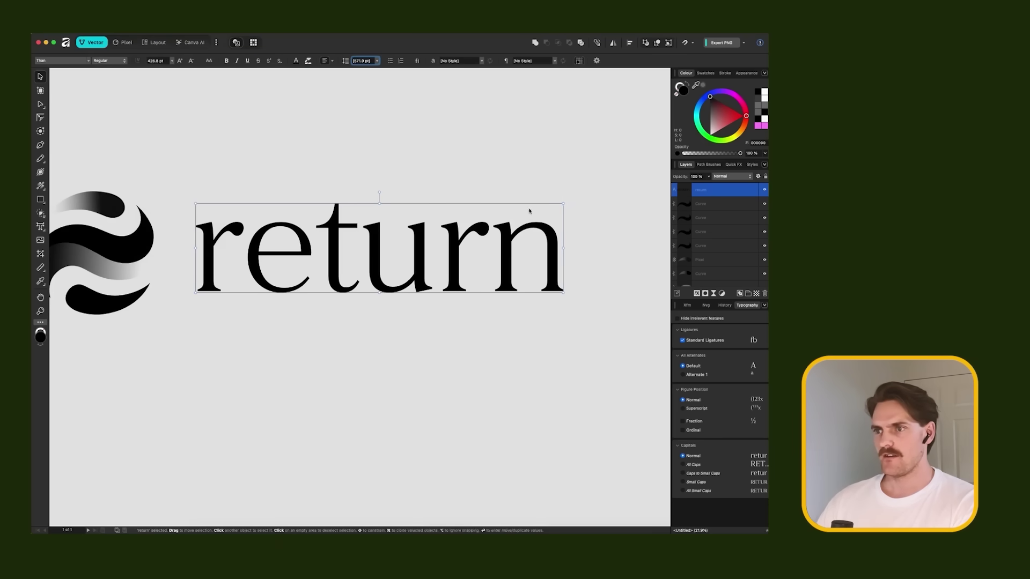
right_click(508, 243)
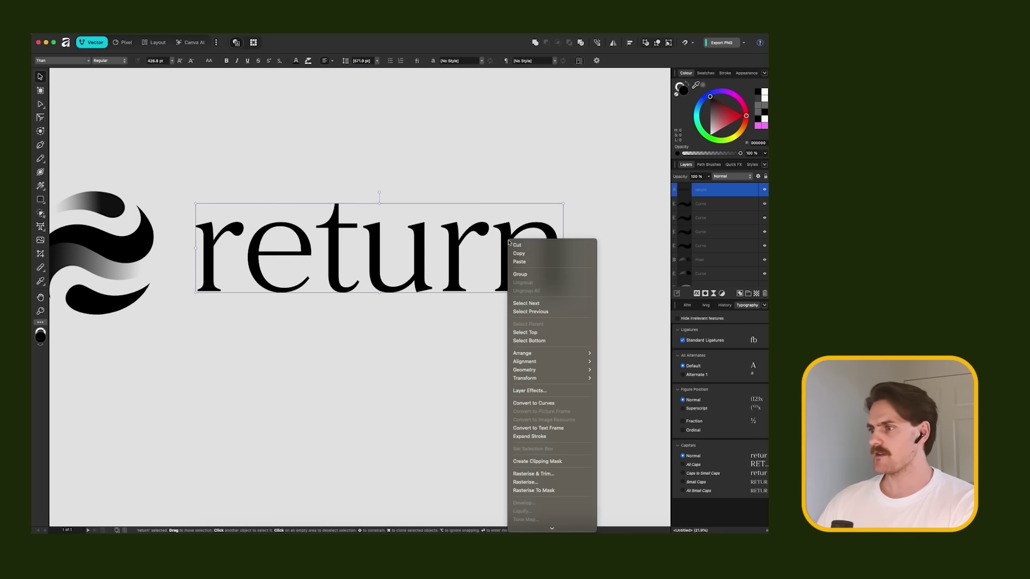
scroll(546, 397, down, 3)
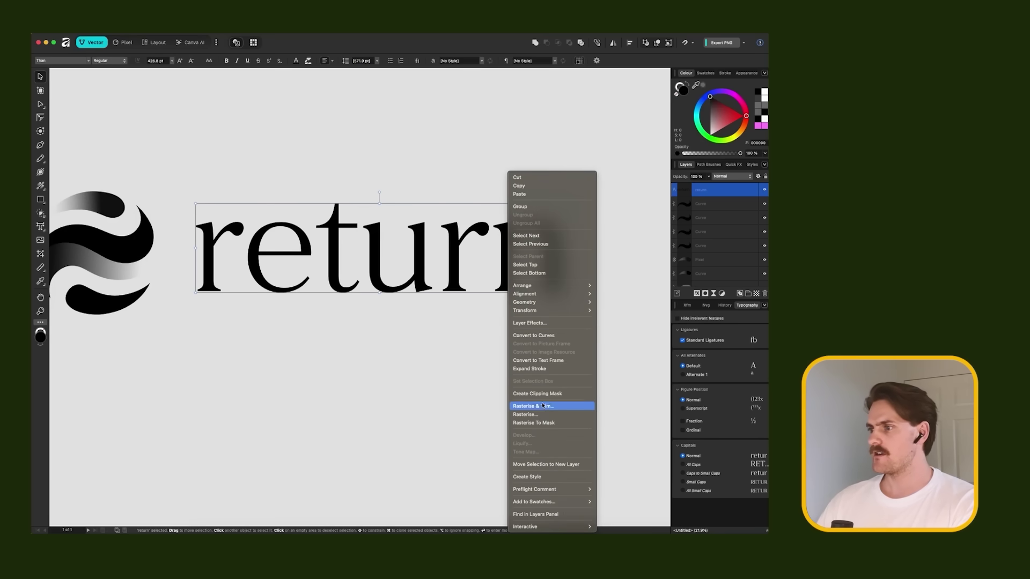
click(543, 336)
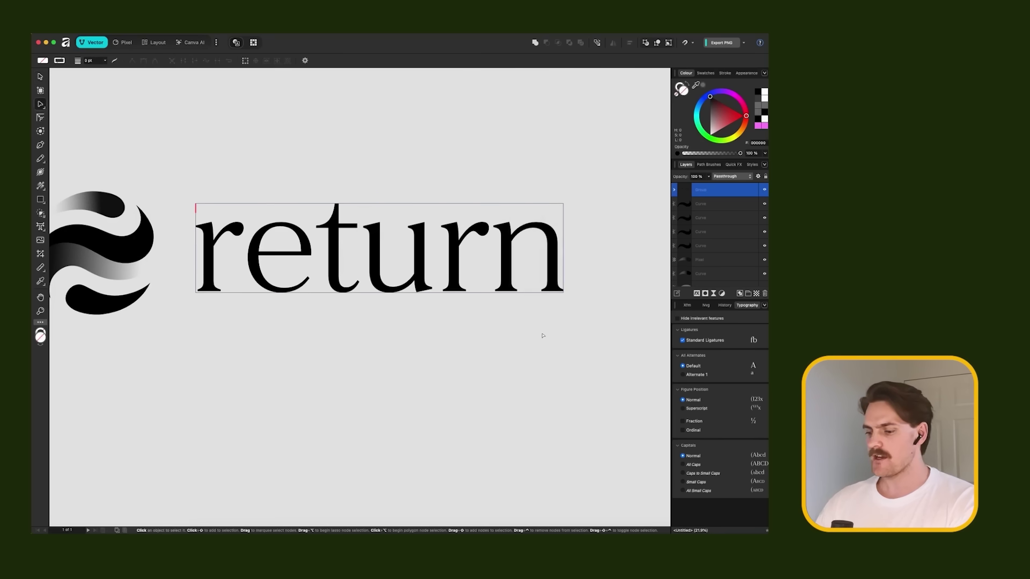
key(super+shift+g)
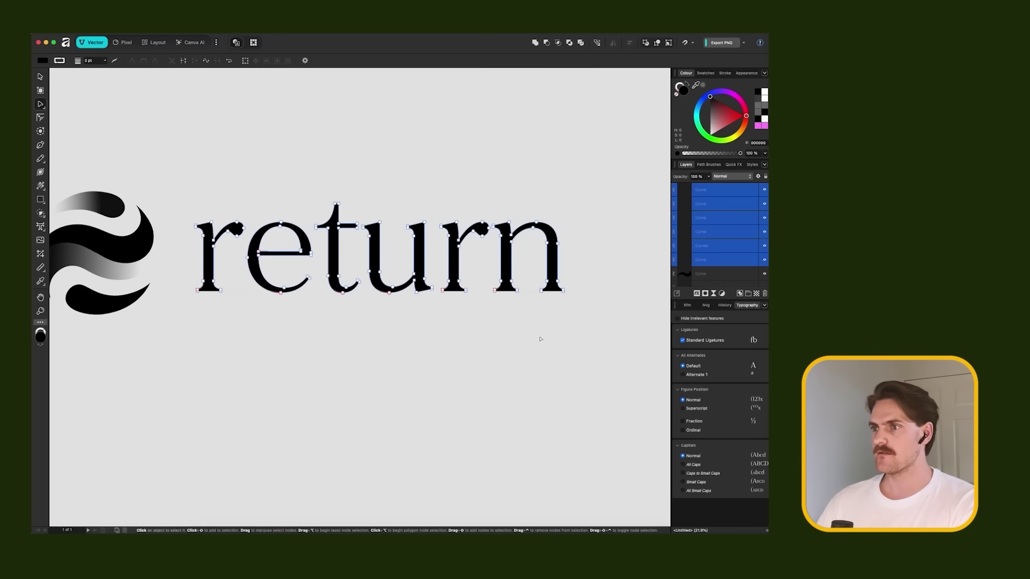
click(499, 347)
key(v)
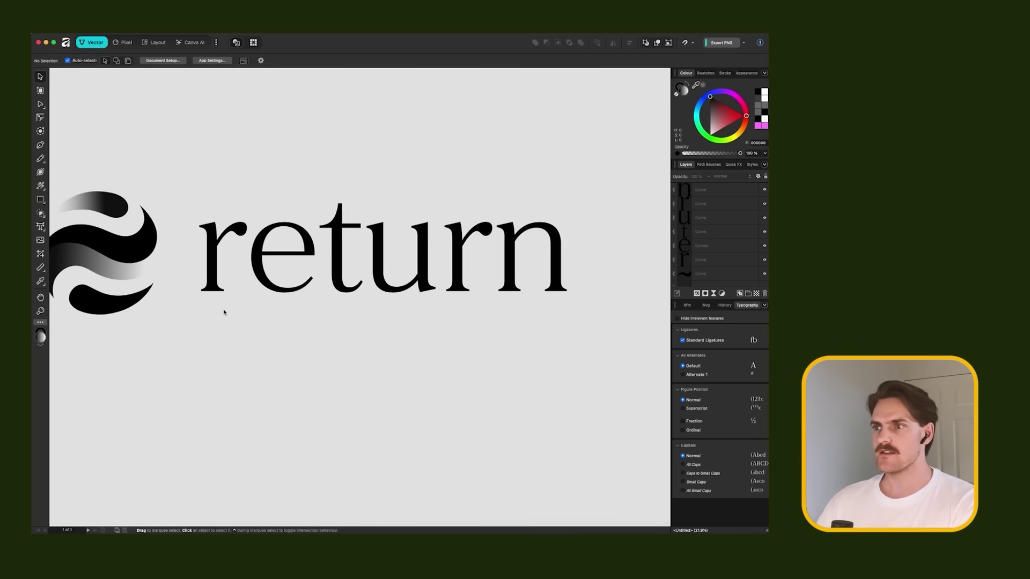
scroll(223, 308, left, 2)
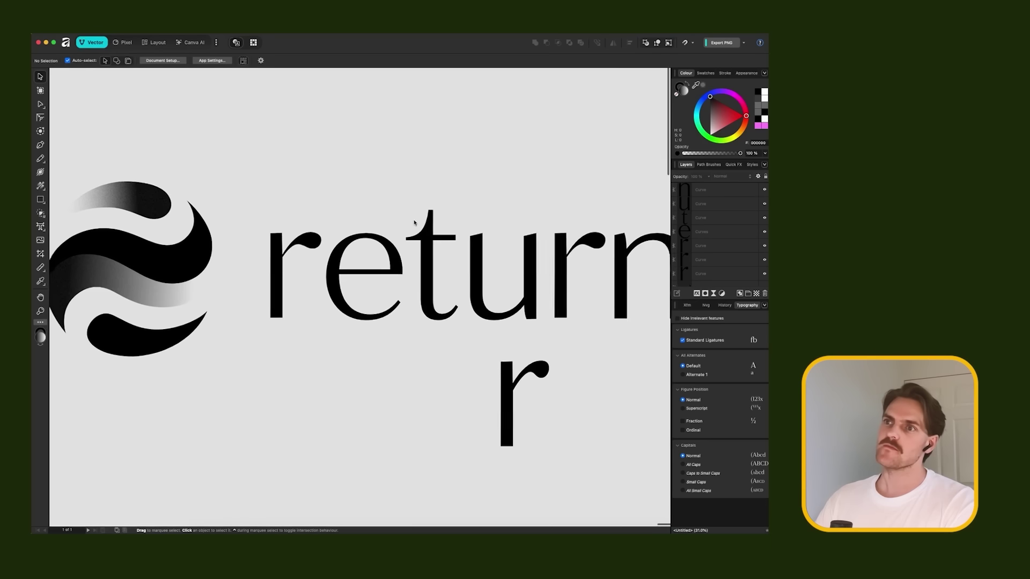
- Place a duplicate of the letter 'r' beneath the 'return' wordmark
scroll(414, 223, left, 3)
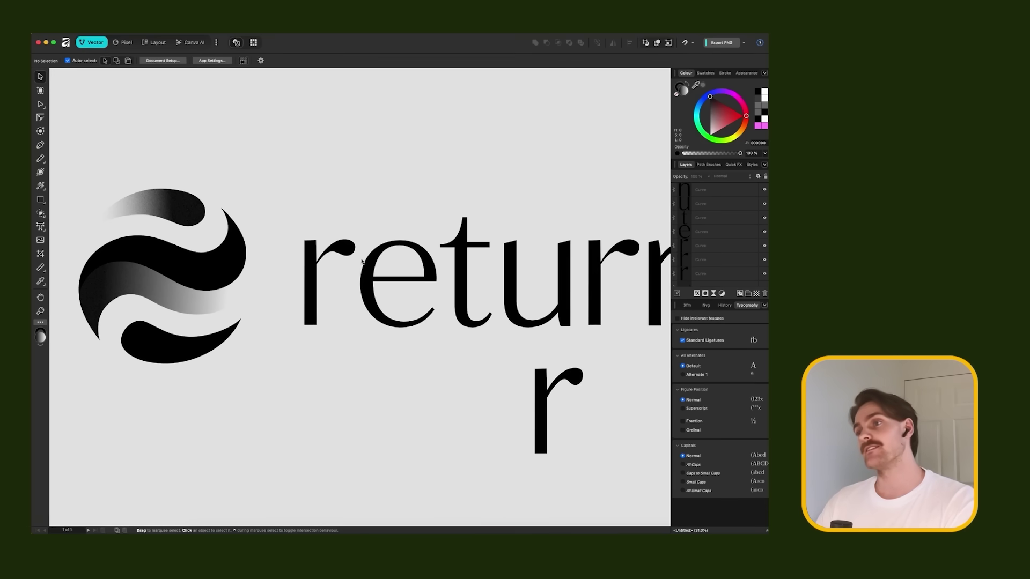
scroll(327, 298, down, 3)
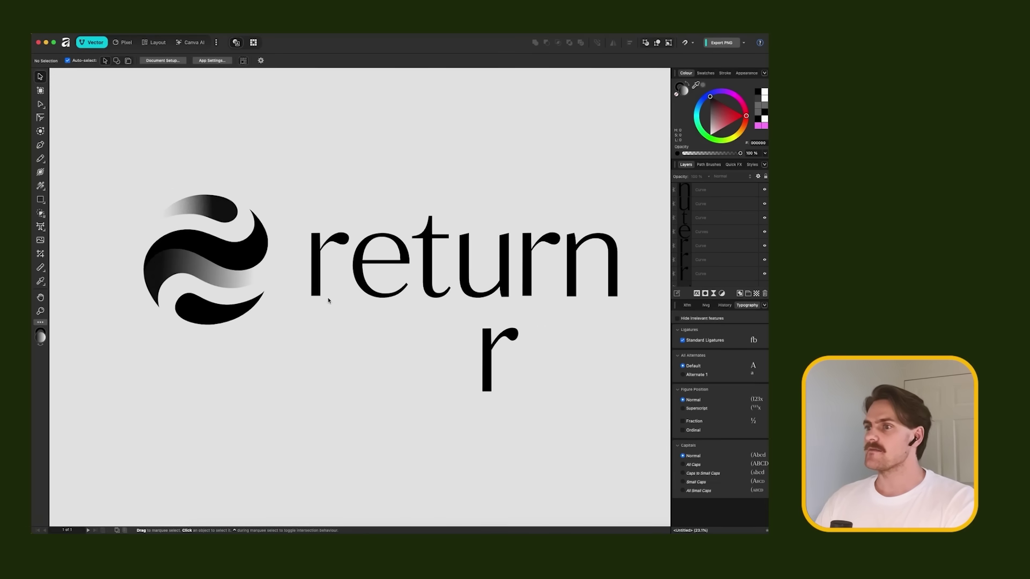